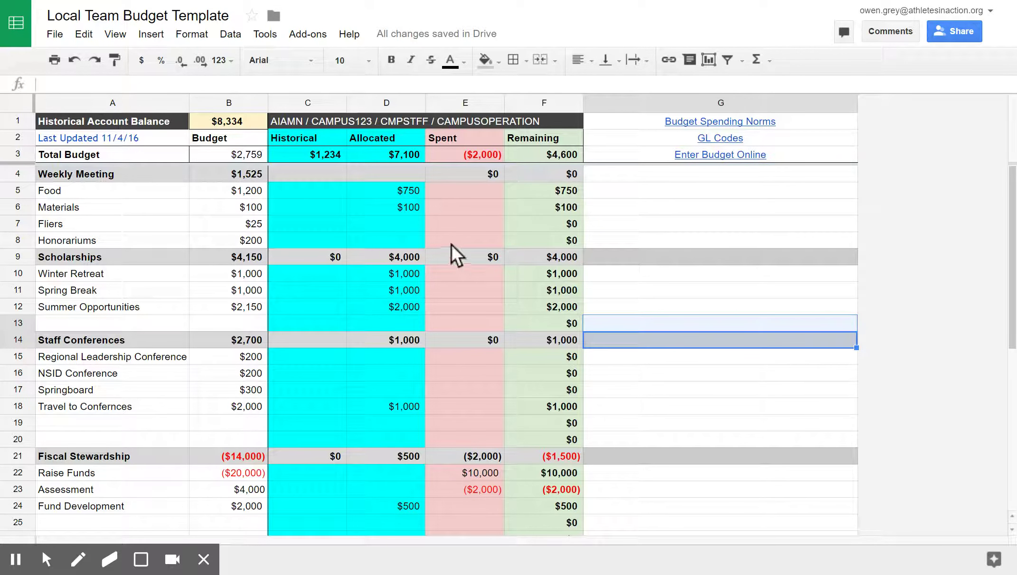
Step: Check the Last Updated 11/4/16 note and the full account code header text
{"action": "scroll", "coordinate": [398, 325], "scroll_direction": "down", "scroll_amount": 5}
{"action": "scroll", "coordinate": [391, 329], "scroll_direction": "up", "scroll_amount": 5}
{"action": "scroll", "coordinate": [382, 321], "scroll_direction": "down", "scroll_amount": 5}
{"action": "scroll", "coordinate": [384, 322], "scroll_direction": "up", "scroll_amount": 5}
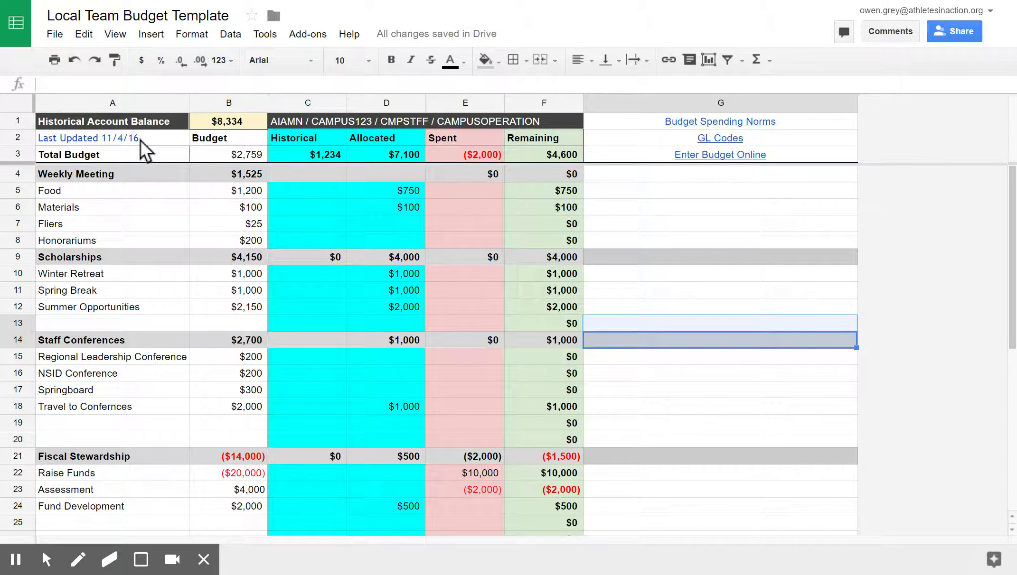
{"action": "left_click", "coordinate": [52, 139]}
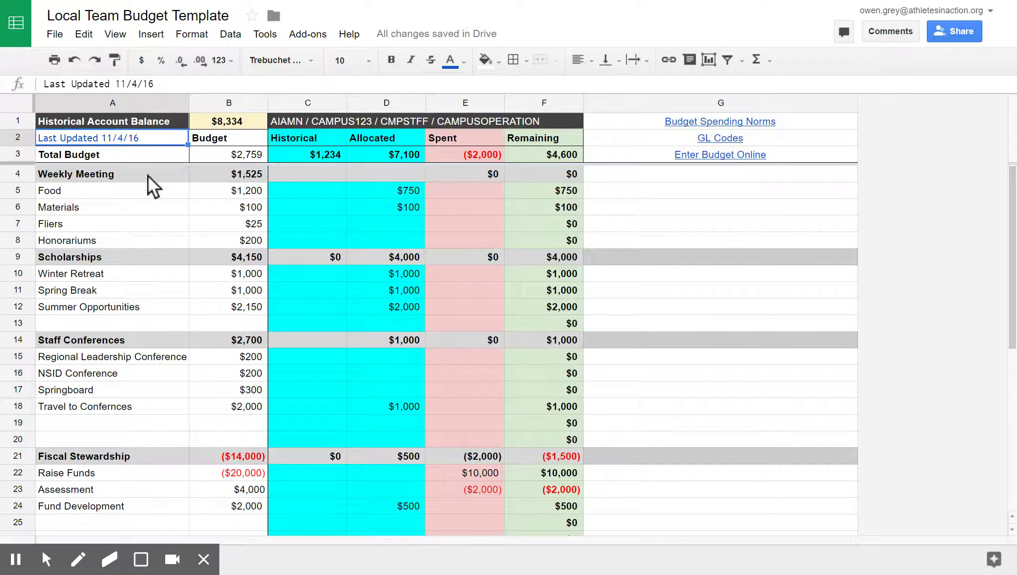
{"action": "left_click", "coordinate": [333, 125]}
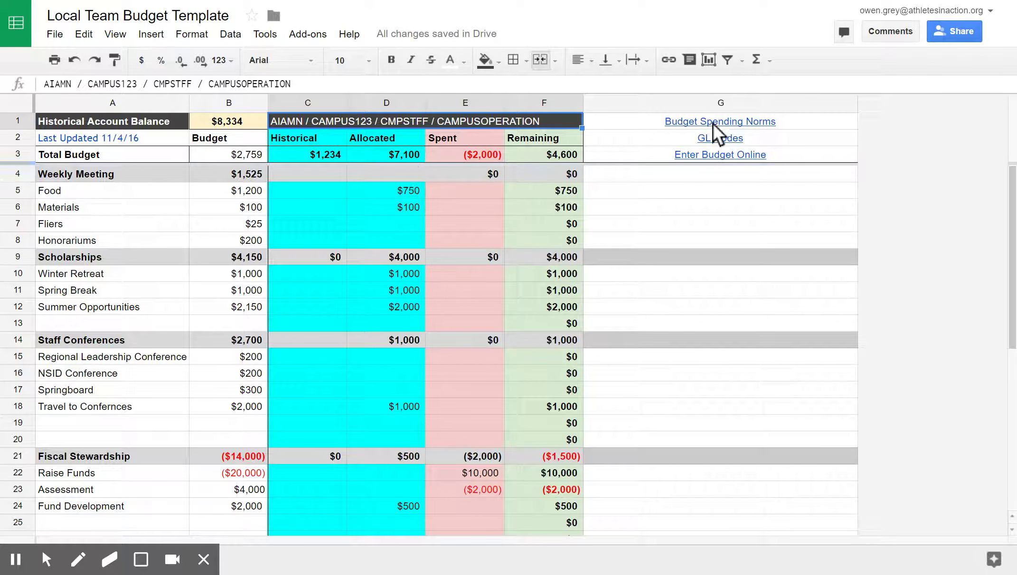
Step: Inspect the Weekly Meeting, Scholarships and Staff Conferences headings and how Staff Conferences is summed
{"action": "mouse_move", "coordinate": [731, 129]}
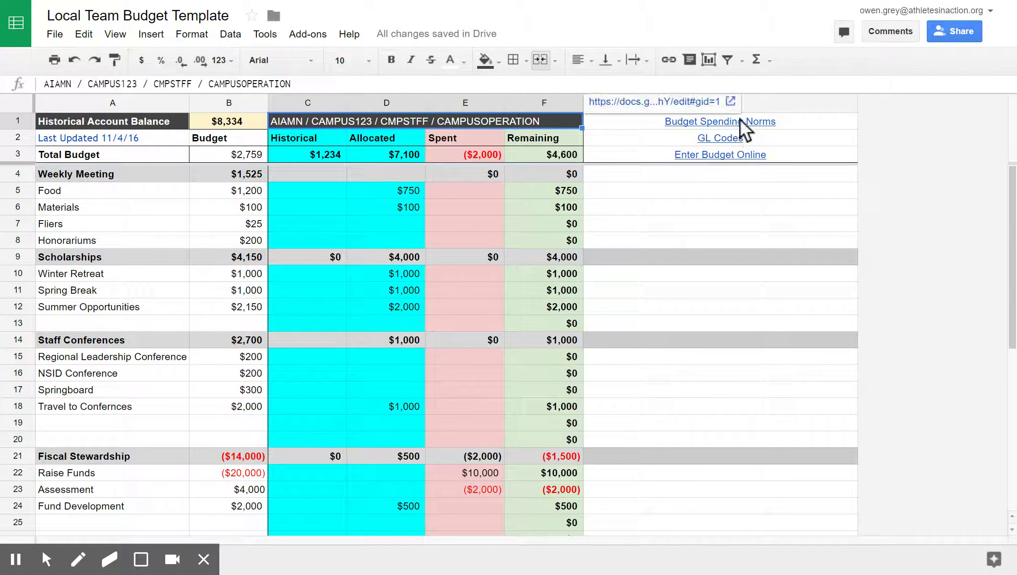
{"action": "mouse_move", "coordinate": [767, 134]}
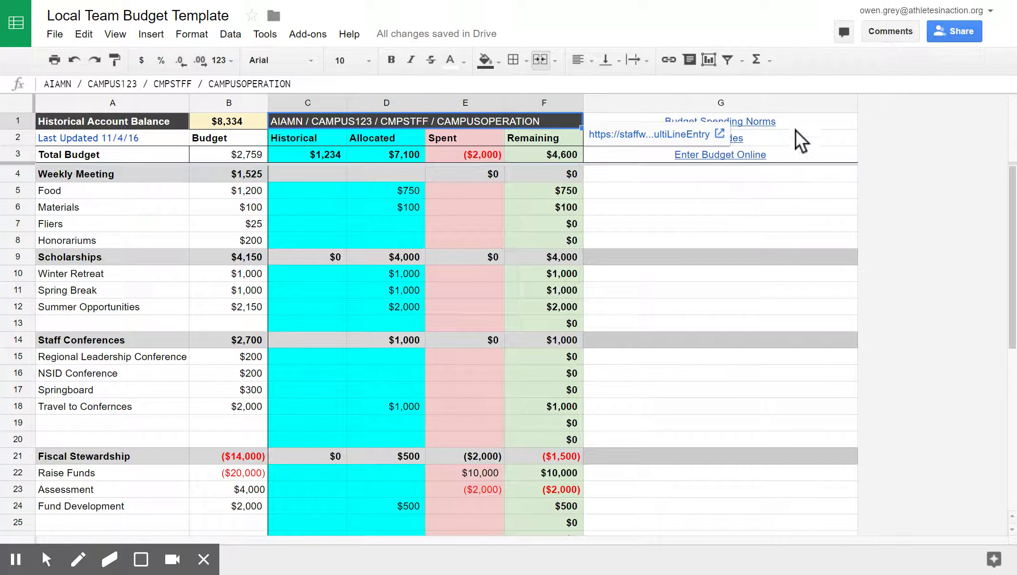
{"action": "mouse_move", "coordinate": [820, 122]}
{"action": "mouse_move", "coordinate": [801, 149]}
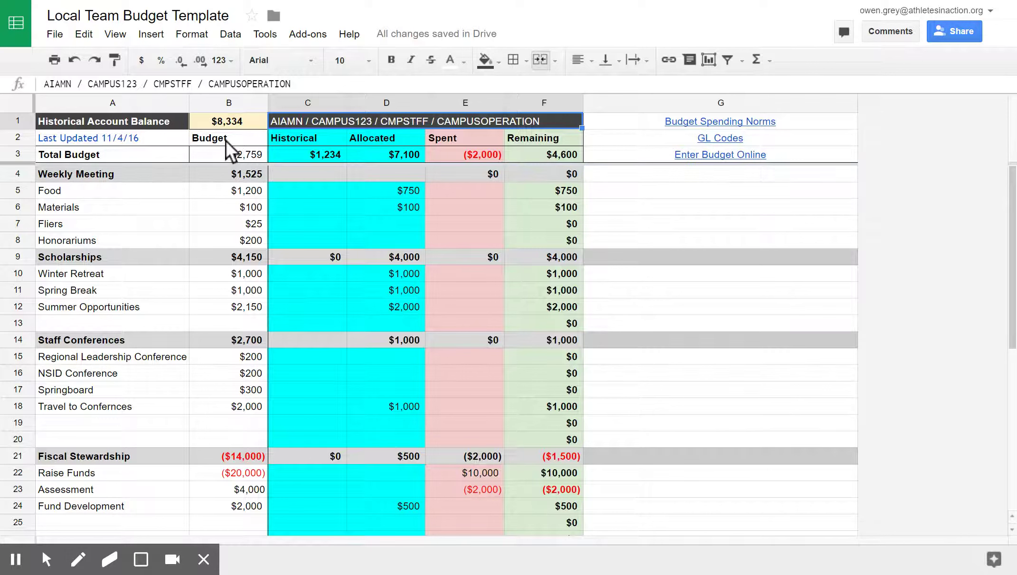
{"action": "scroll", "coordinate": [237, 162], "scroll_direction": "down", "scroll_amount": 5}
{"action": "scroll", "coordinate": [236, 163], "scroll_direction": "up", "scroll_amount": 5}
{"action": "scroll", "coordinate": [235, 292], "scroll_direction": "down", "scroll_amount": 6}
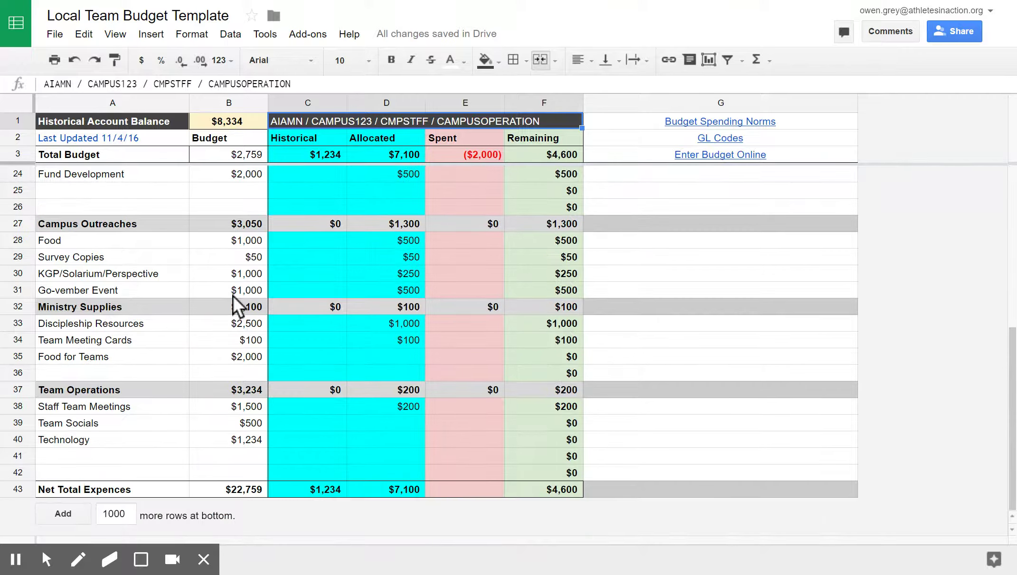
{"action": "scroll", "coordinate": [233, 296], "scroll_direction": "up", "scroll_amount": 3}
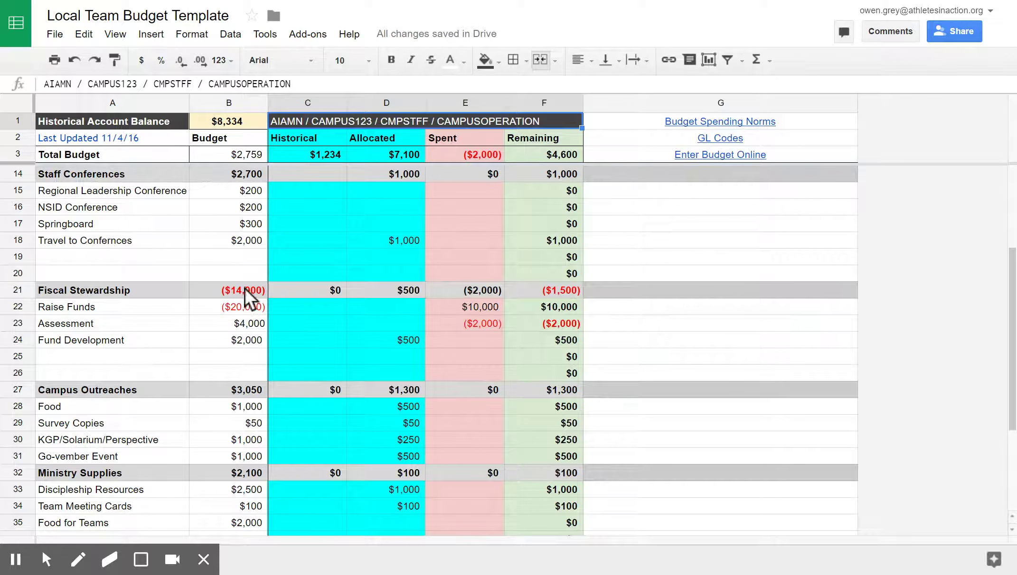
{"action": "scroll", "coordinate": [239, 209], "scroll_direction": "up", "scroll_amount": 4}
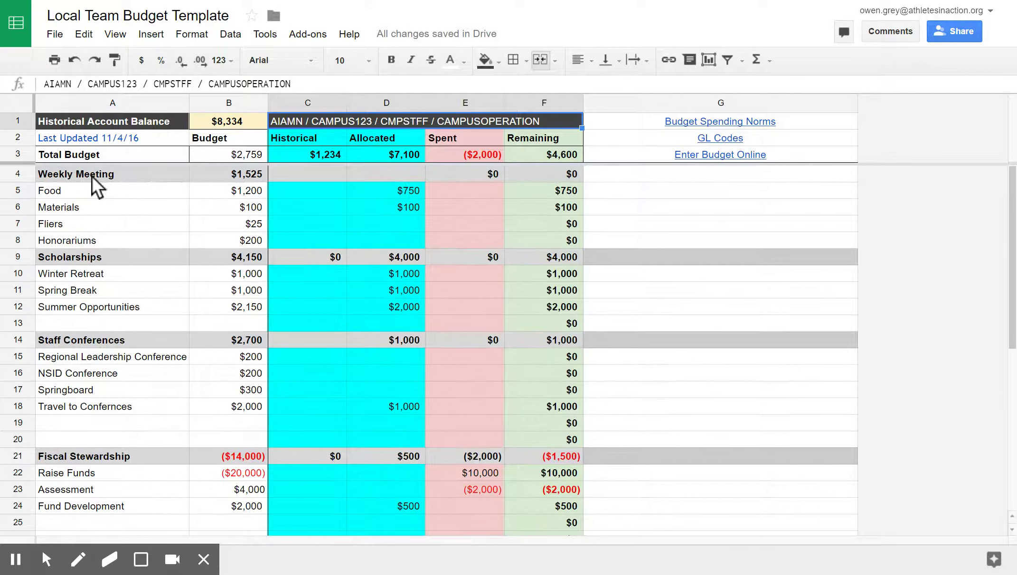
{"action": "left_click", "coordinate": [81, 174]}
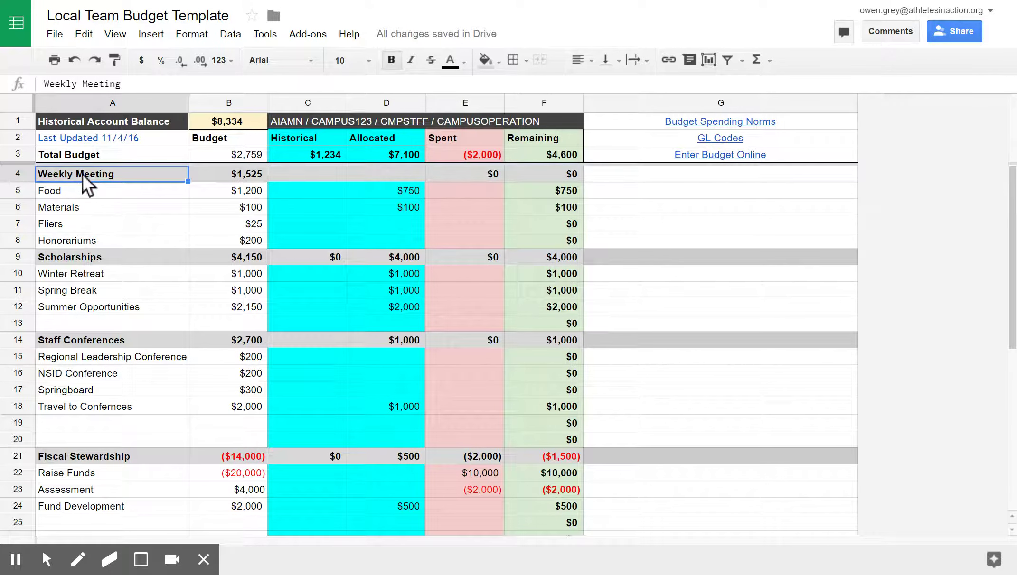
{"action": "left_click", "coordinate": [102, 255]}
{"action": "left_click", "coordinate": [124, 337]}
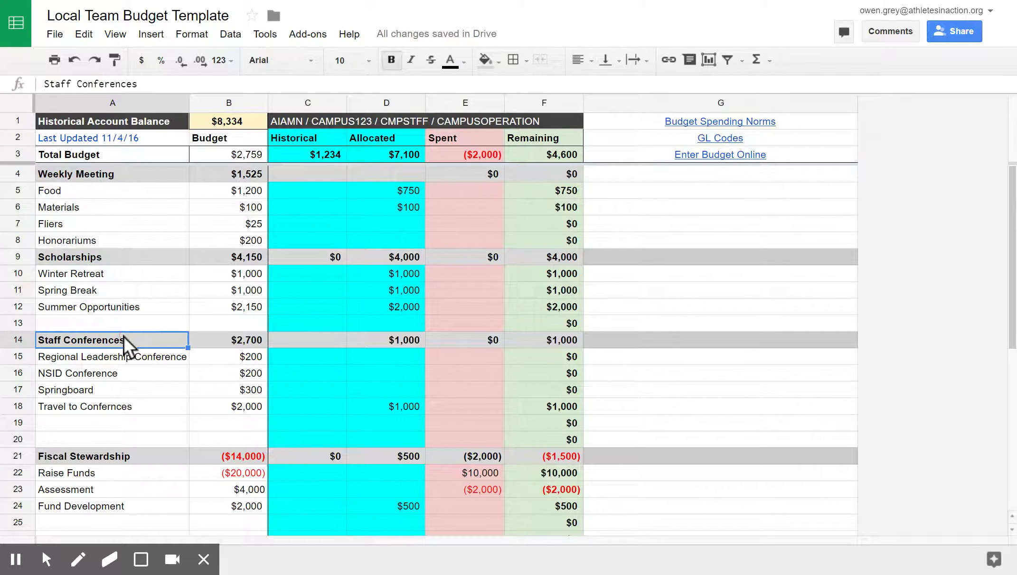
{"action": "left_click", "coordinate": [223, 339]}
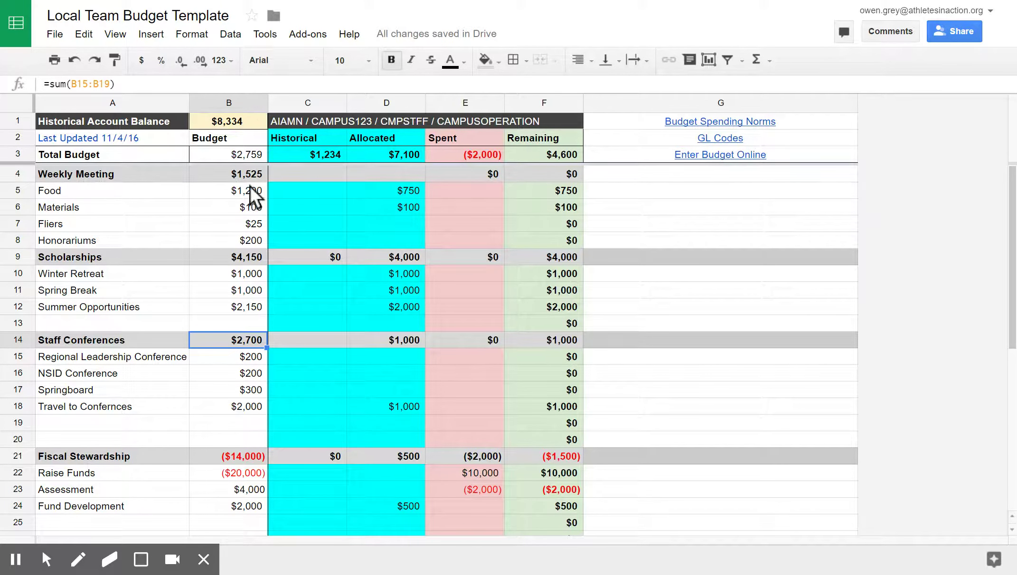
Step: Examine the formulas behind Net Total Expences and the Historical total
{"action": "scroll", "coordinate": [238, 394], "scroll_direction": "down", "scroll_amount": 7}
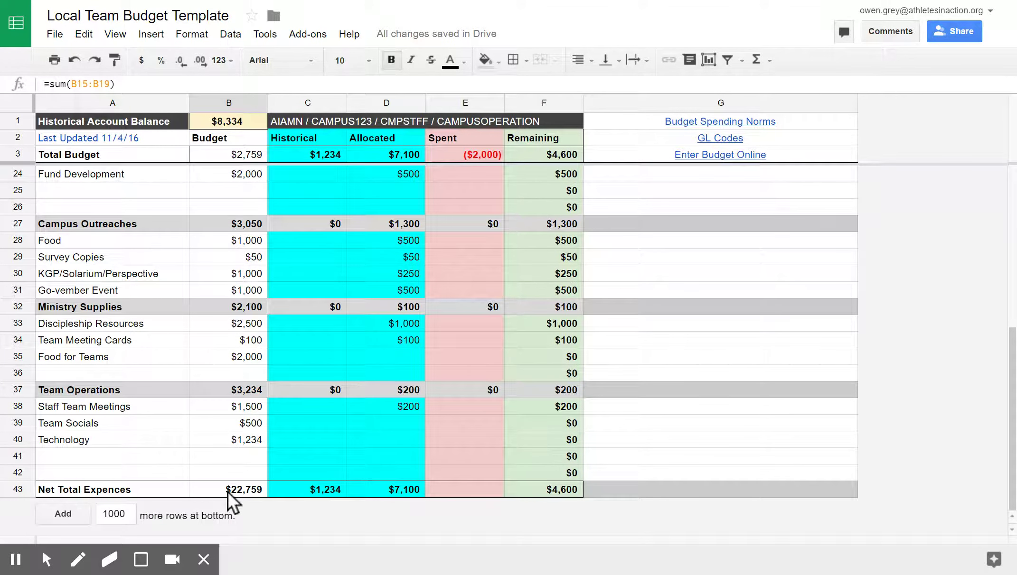
{"action": "left_click", "coordinate": [244, 492]}
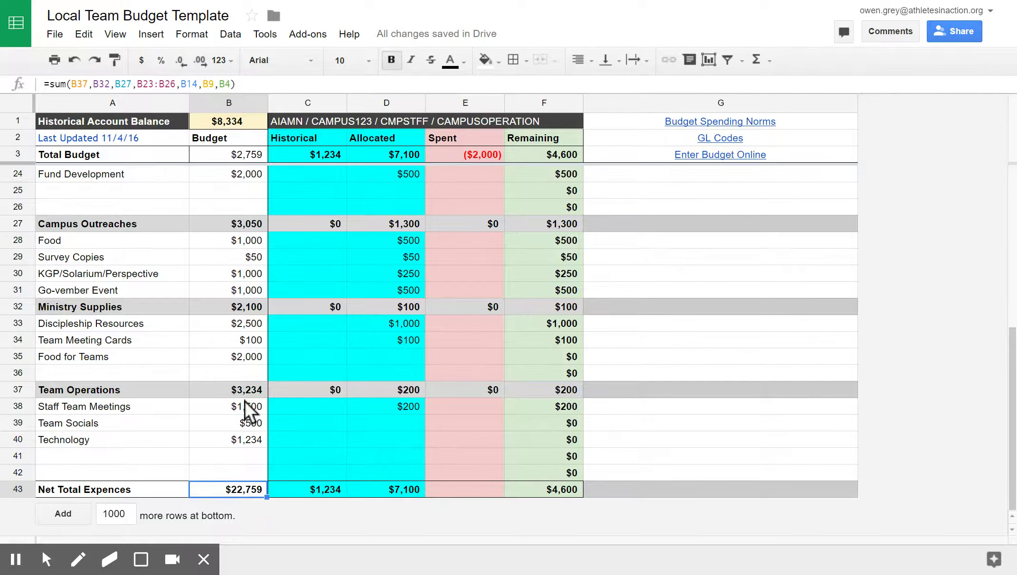
{"action": "scroll", "coordinate": [245, 402], "scroll_direction": "up", "scroll_amount": 7}
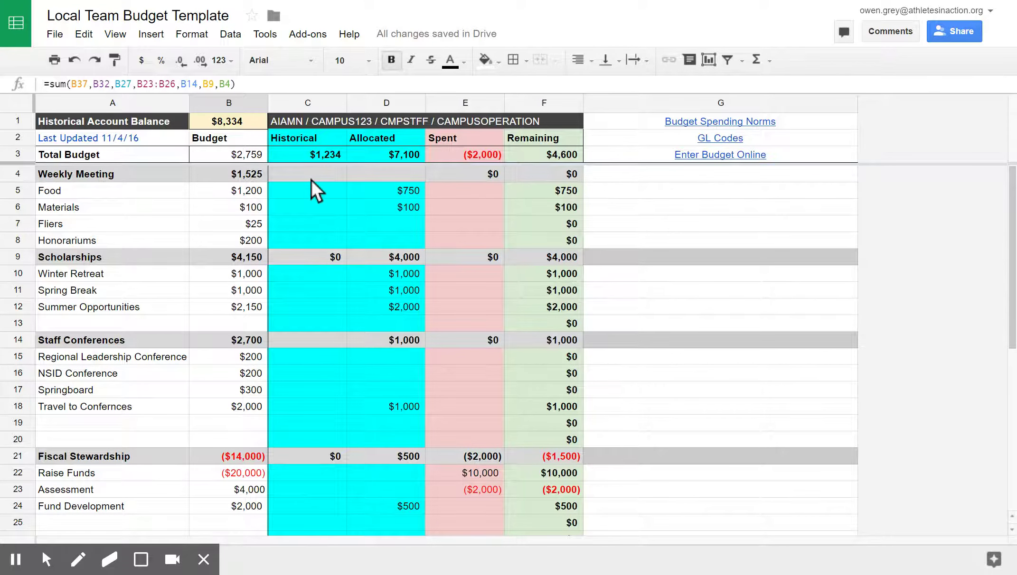
{"action": "left_click", "coordinate": [332, 155]}
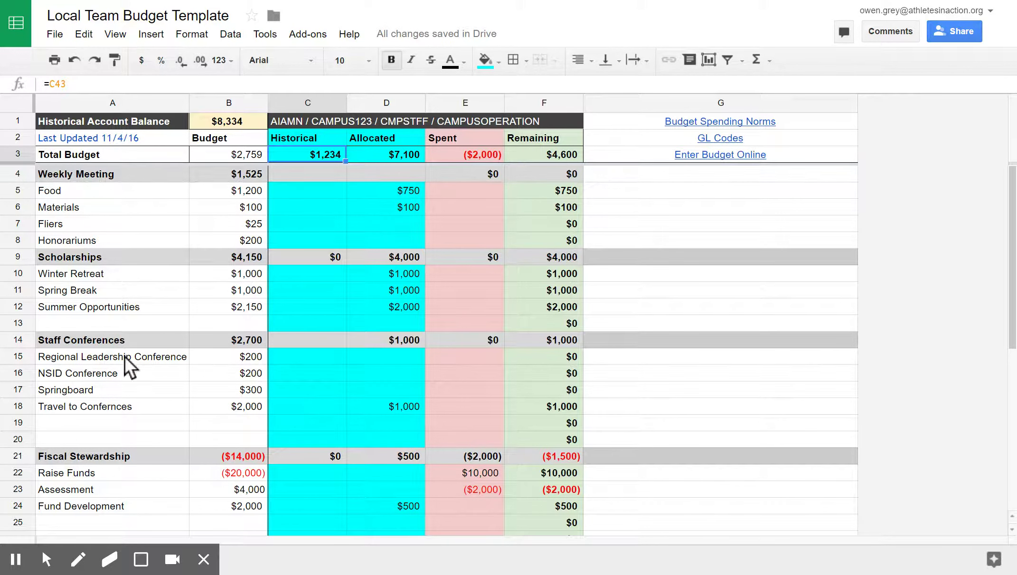
{"action": "scroll", "coordinate": [166, 362], "scroll_direction": "down", "scroll_amount": 7}
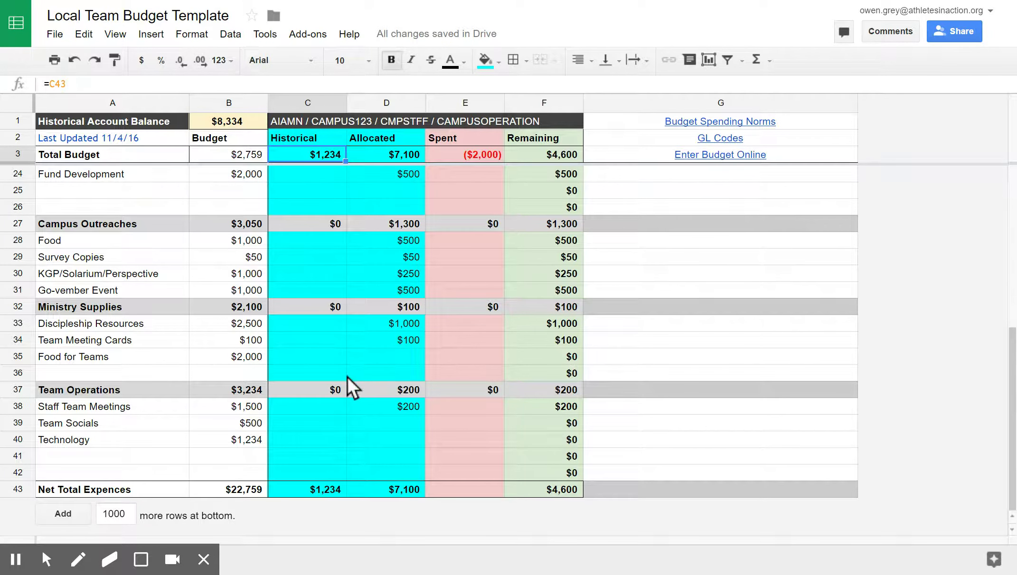
{"action": "scroll", "coordinate": [340, 388], "scroll_direction": "up", "scroll_amount": 7}
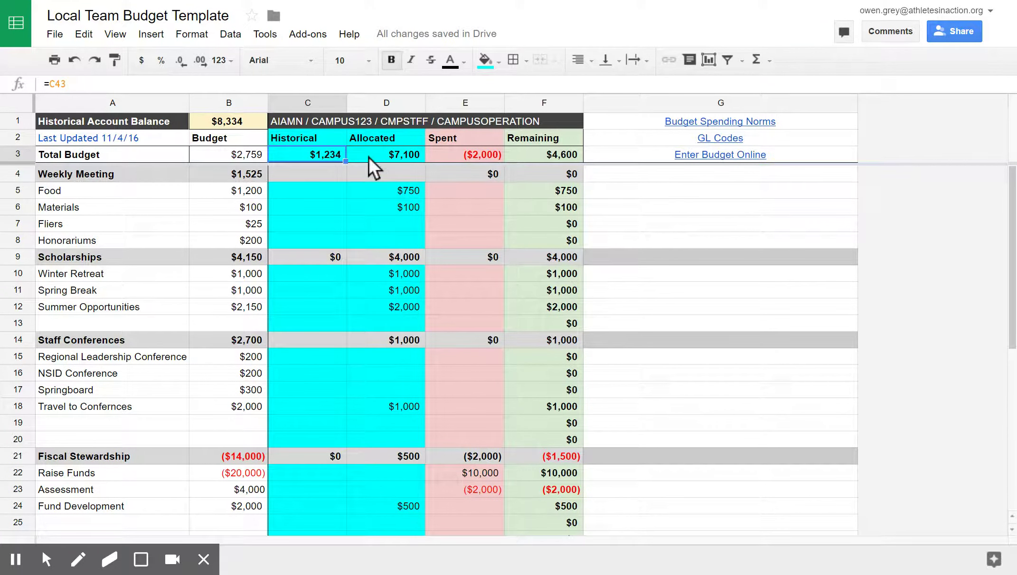
Step: Select columns B, C and Allocated to view their sums, then the Spring Break allocation D11
{"action": "left_click", "coordinate": [236, 104]}
{"action": "left_click", "coordinate": [302, 106]}
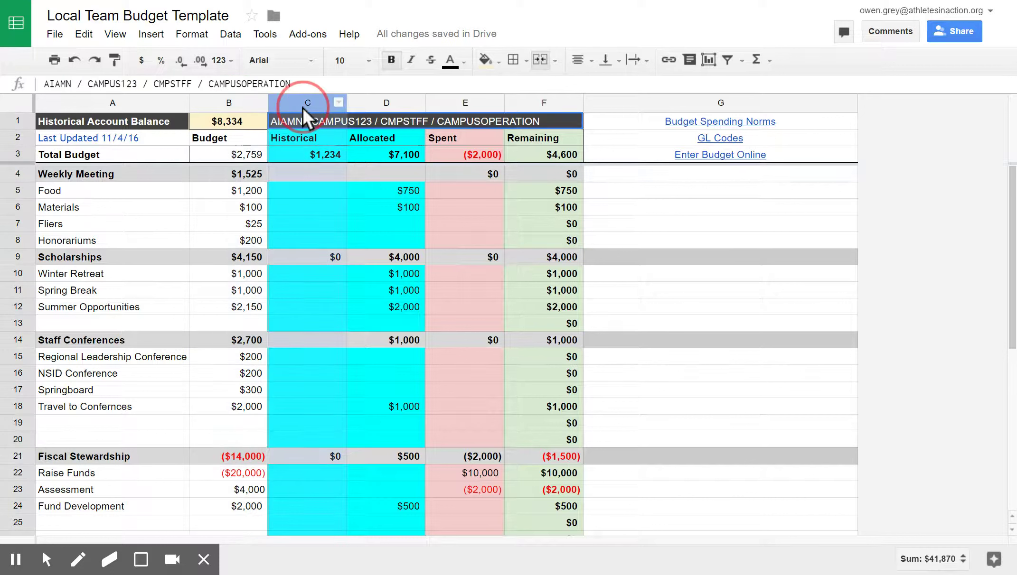
{"action": "left_click", "coordinate": [385, 107]}
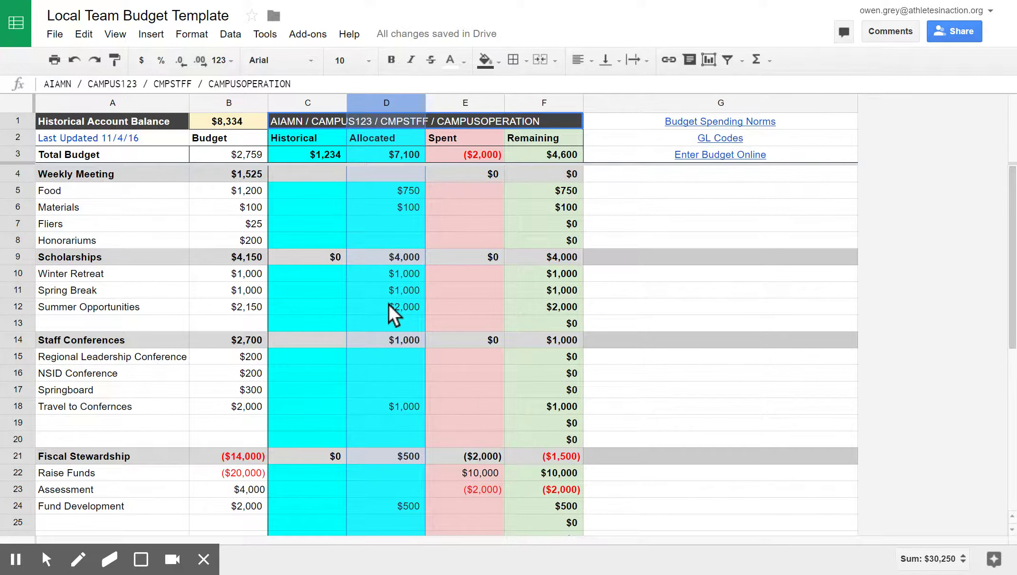
{"action": "left_click", "coordinate": [379, 290]}
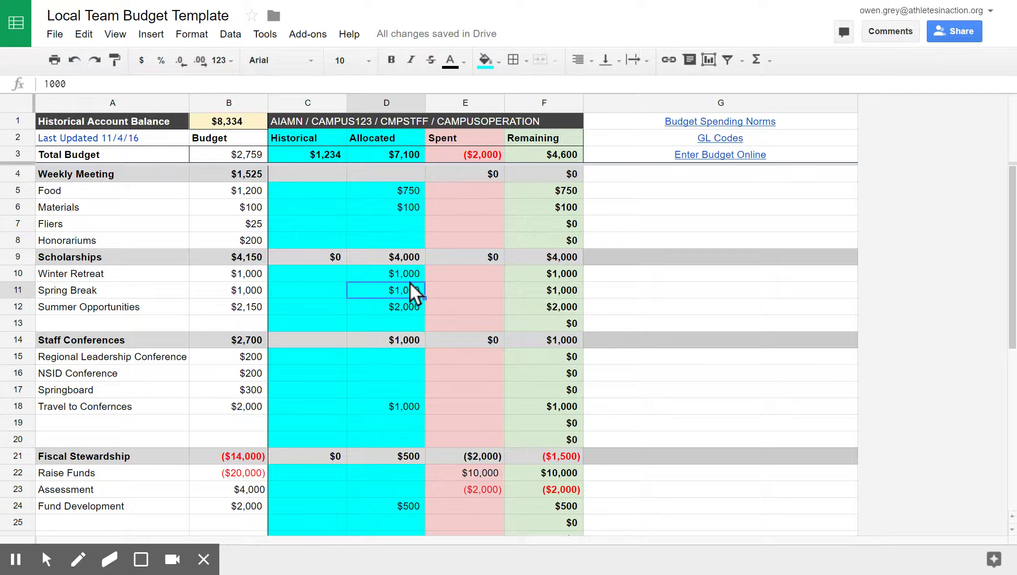
{"action": "scroll", "coordinate": [410, 282], "scroll_direction": "down", "scroll_amount": 5}
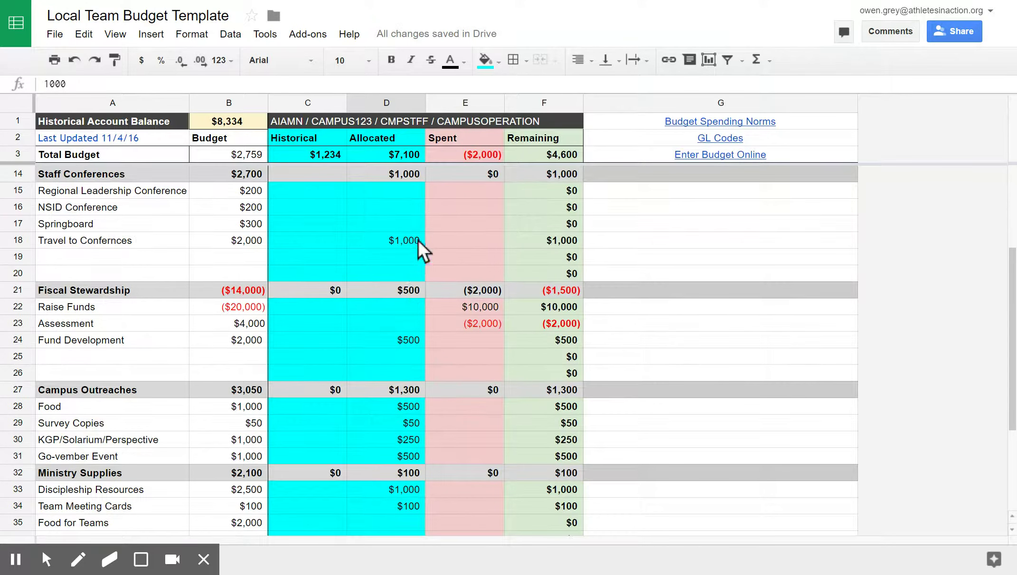
{"action": "scroll", "coordinate": [408, 321], "scroll_direction": "down", "scroll_amount": 5}
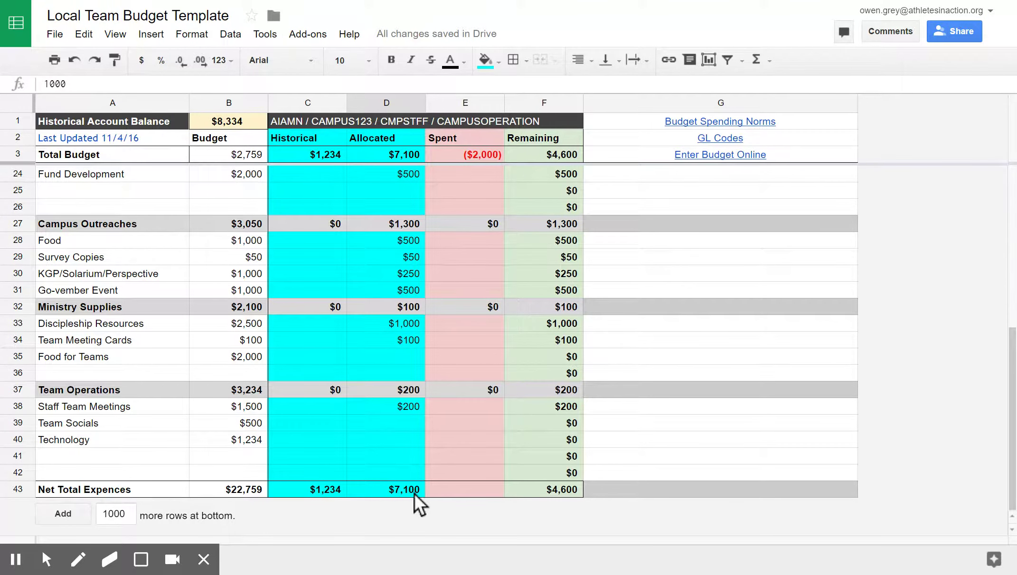
{"action": "scroll", "coordinate": [411, 455], "scroll_direction": "up", "scroll_amount": 10}
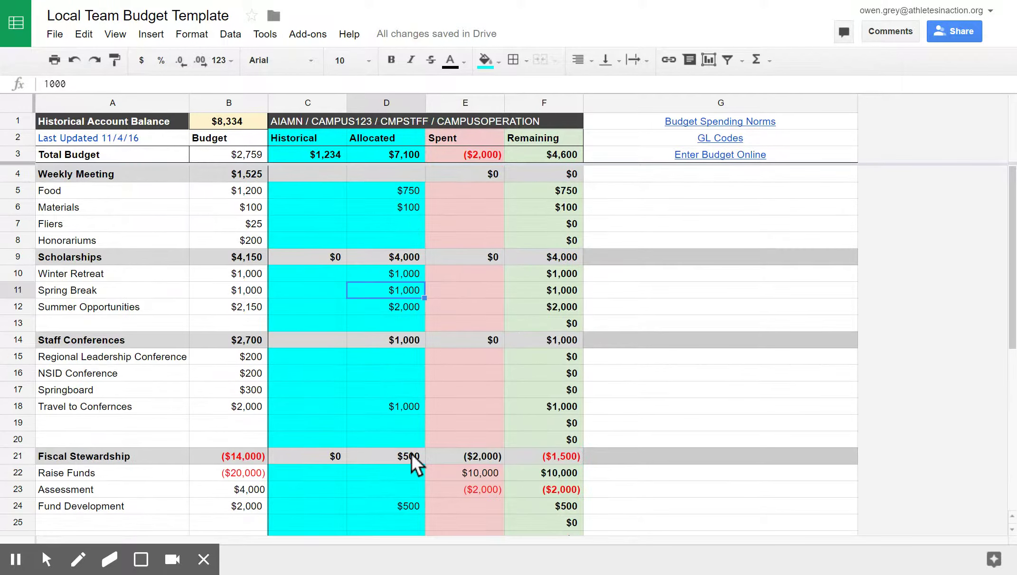
{"action": "scroll", "coordinate": [427, 328], "scroll_direction": "down", "scroll_amount": 5}
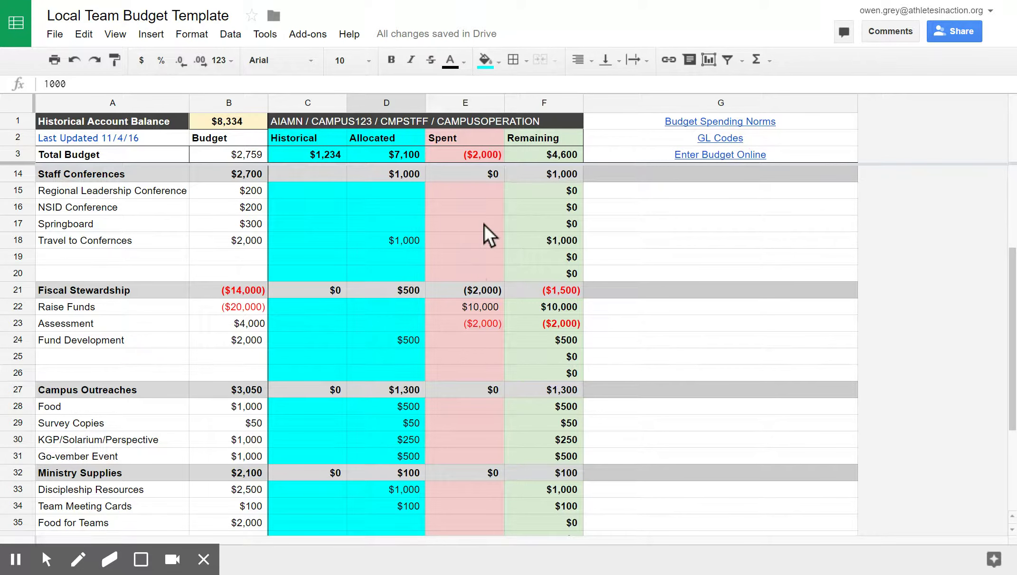
{"action": "scroll", "coordinate": [481, 228], "scroll_direction": "up", "scroll_amount": 4}
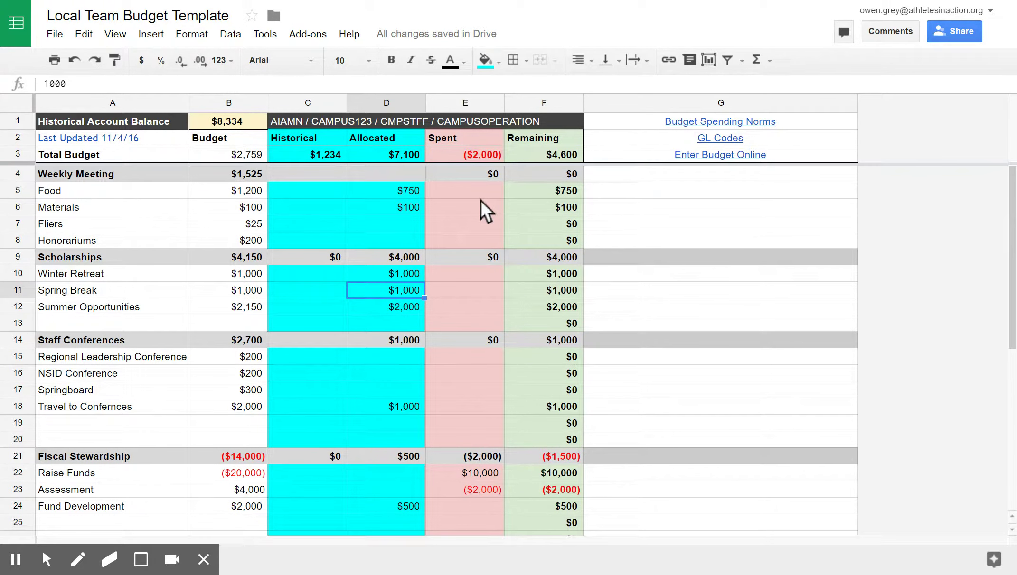
Step: Enter =-30 as Food's Spent amount in E5
{"action": "left_click", "coordinate": [437, 190]}
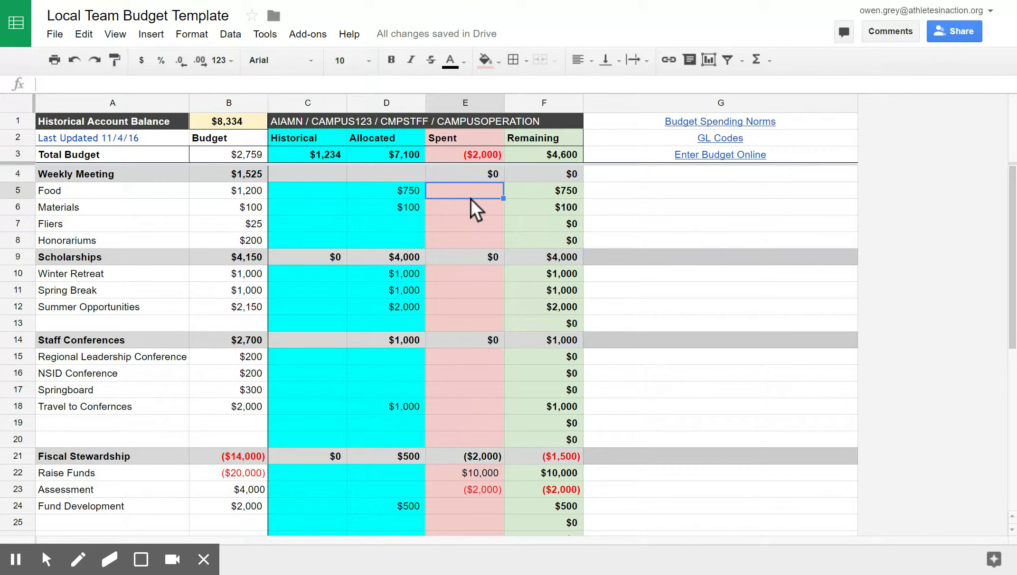
{"action": "type", "text": "="}
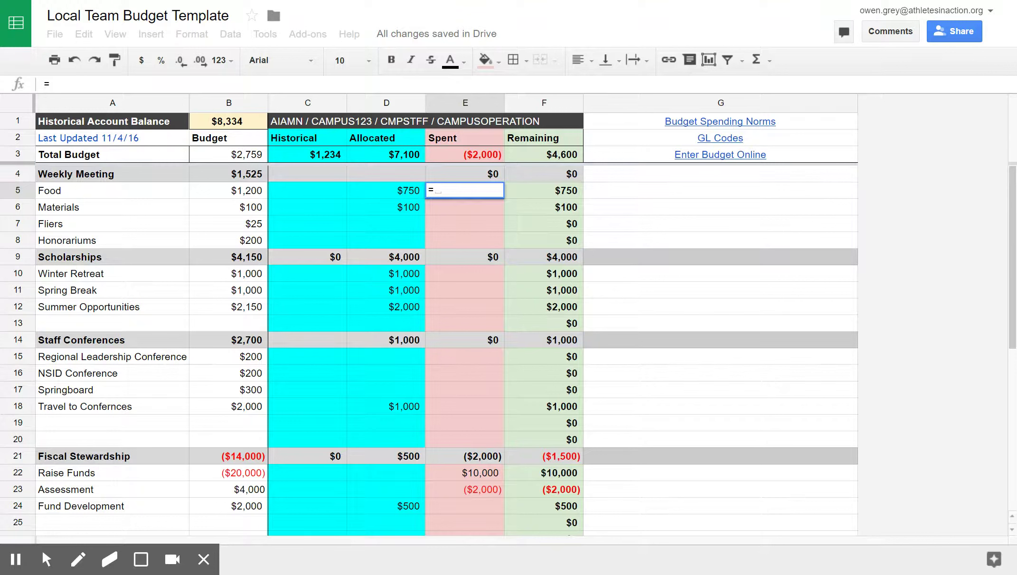
{"action": "type", "text": "-30"}
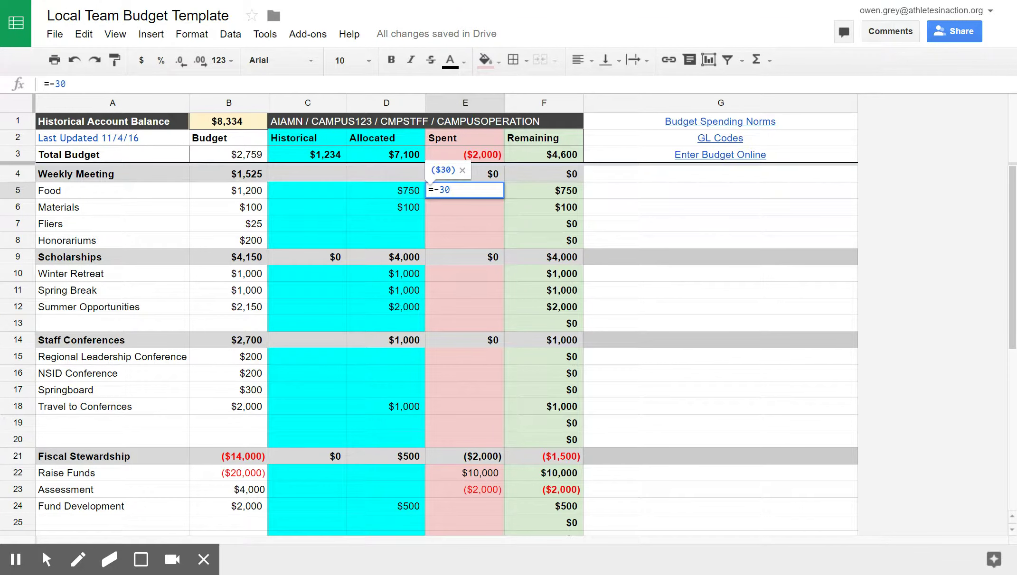
{"action": "key", "text": "Return"}
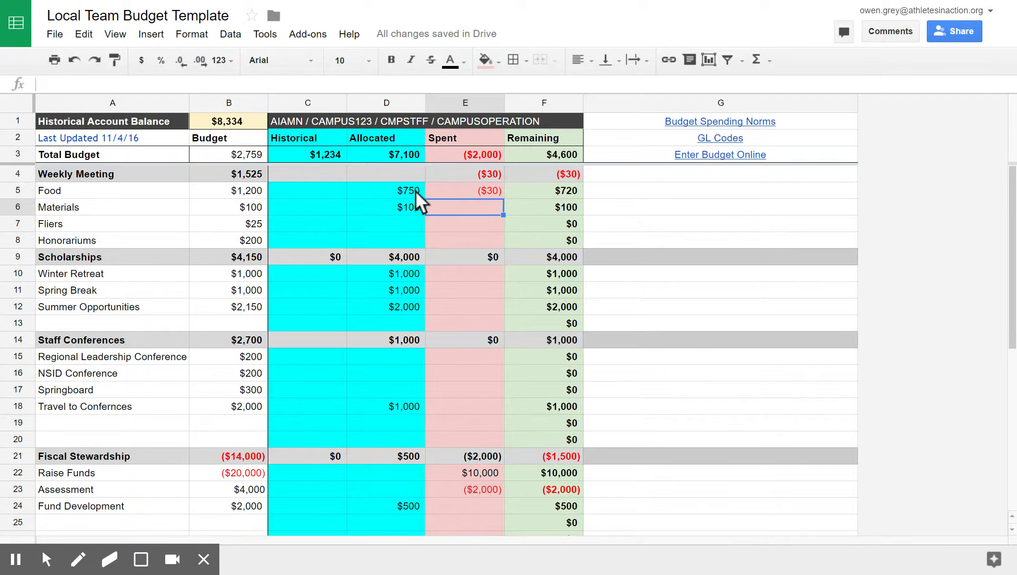
Step: Append -60 to E5's formula so Food's Spent reads =-30-60, showing ($90)
{"action": "left_click", "coordinate": [488, 191]}
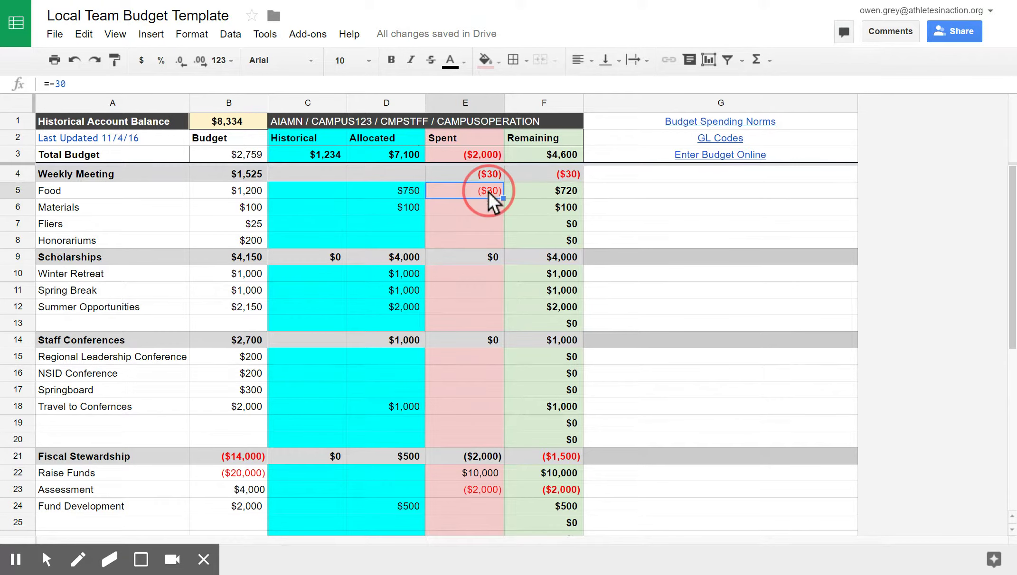
{"action": "left_click", "coordinate": [117, 84]}
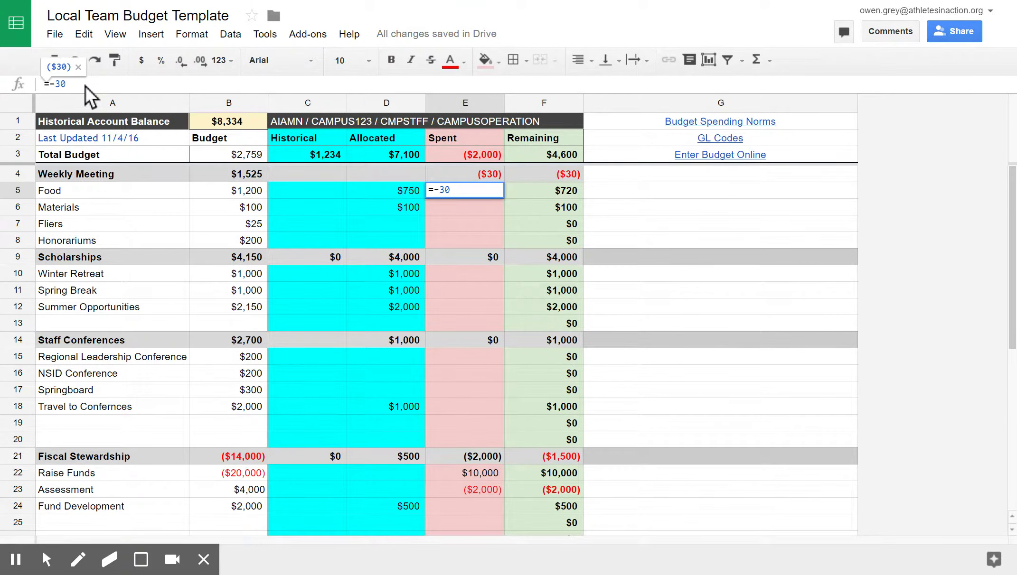
{"action": "type", "text": "-60"}
{"action": "key", "text": "Return"}
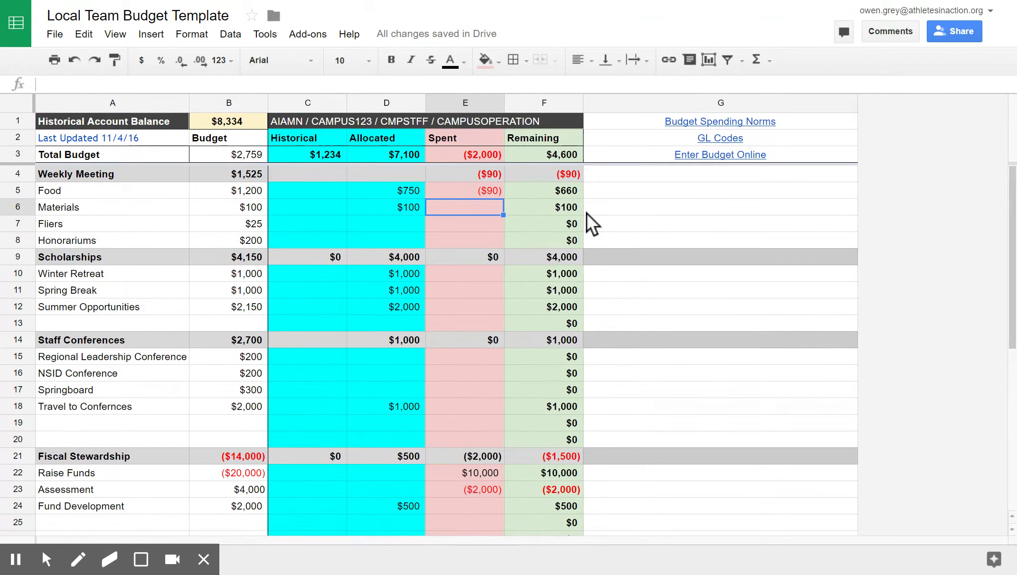
{"action": "scroll", "coordinate": [587, 215], "scroll_direction": "down", "scroll_amount": 2}
{"action": "scroll", "coordinate": [587, 214], "scroll_direction": "up", "scroll_amount": 2}
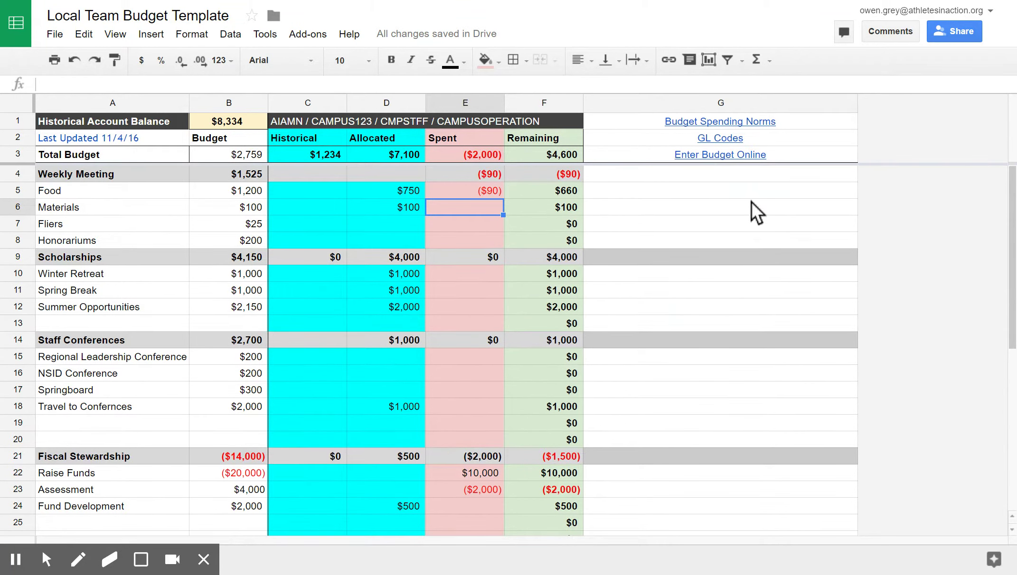
{"action": "scroll", "coordinate": [752, 203], "scroll_direction": "down", "scroll_amount": 7}
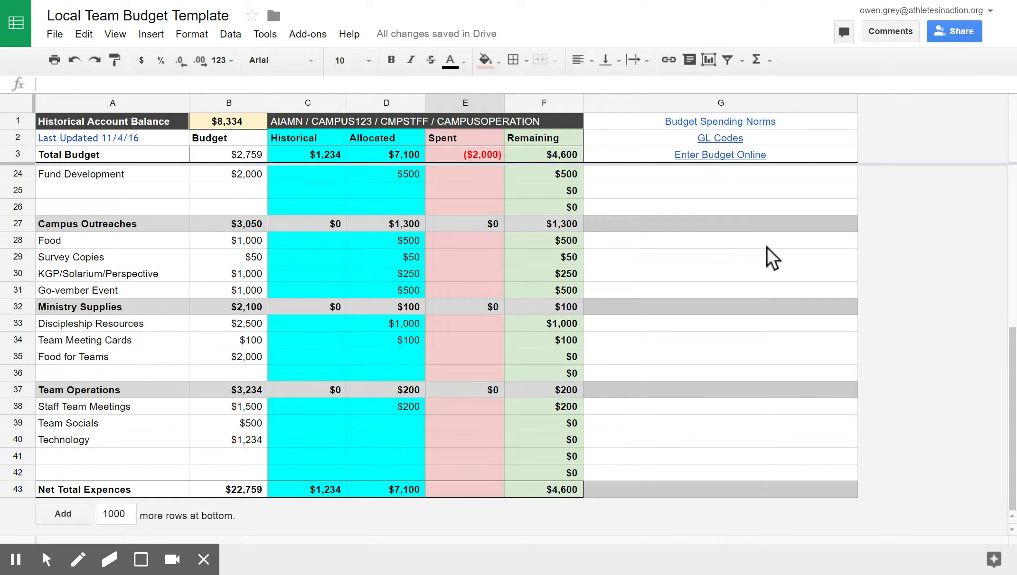
{"action": "scroll", "coordinate": [767, 249], "scroll_direction": "up", "scroll_amount": 7}
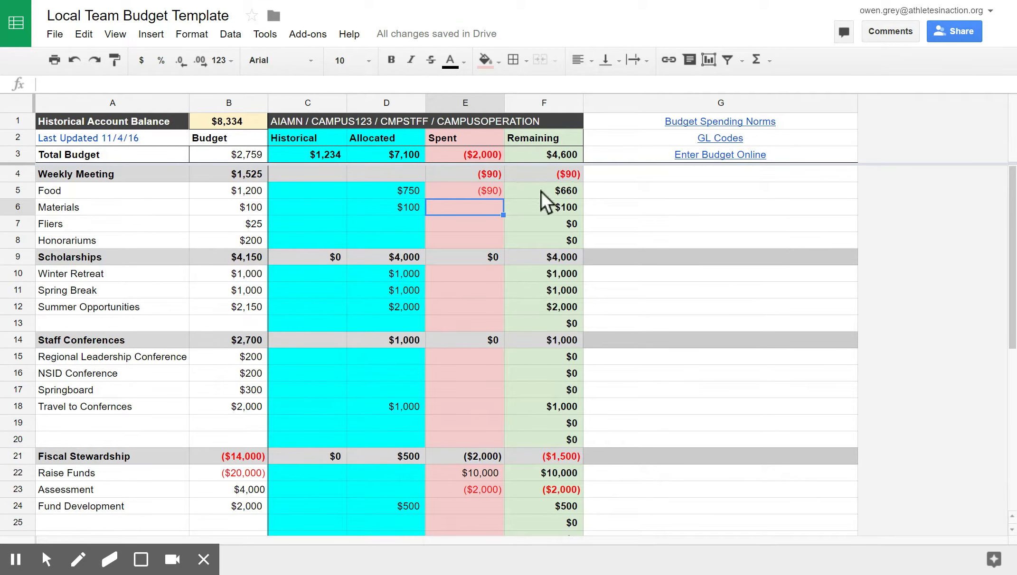